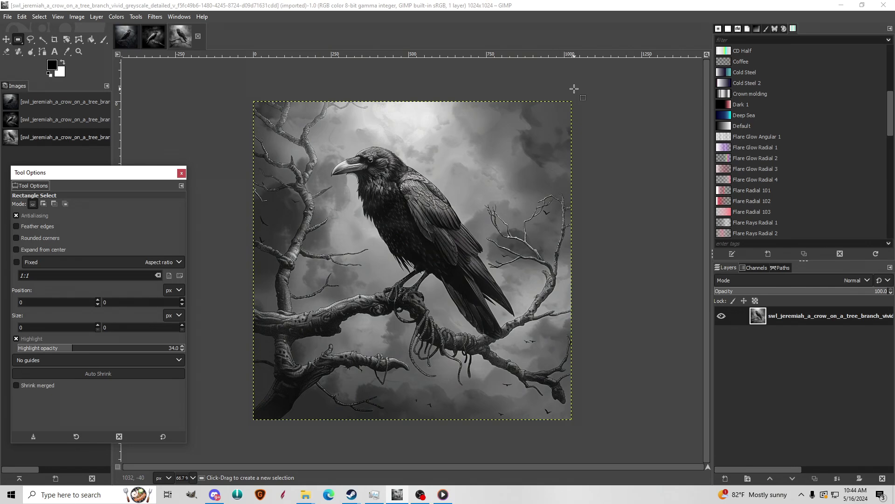
Compare the crow images and settle on the crow among bare branches
click(153, 37)
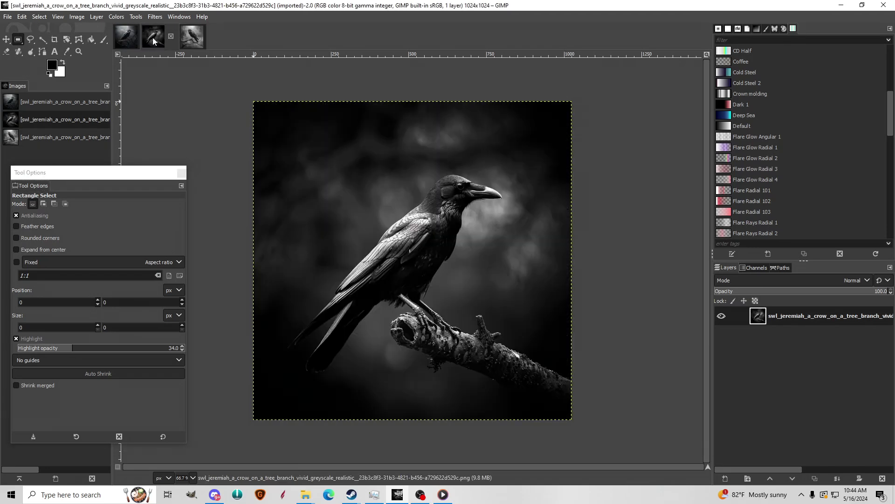
click(129, 35)
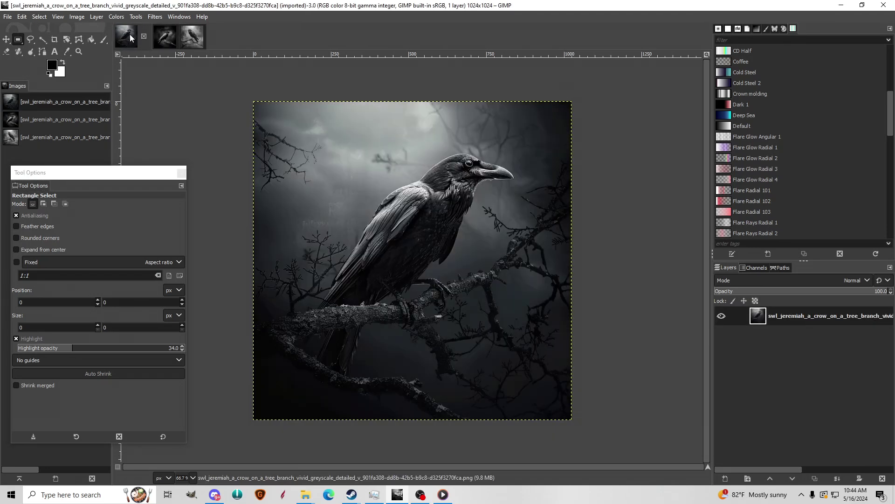
click(169, 43)
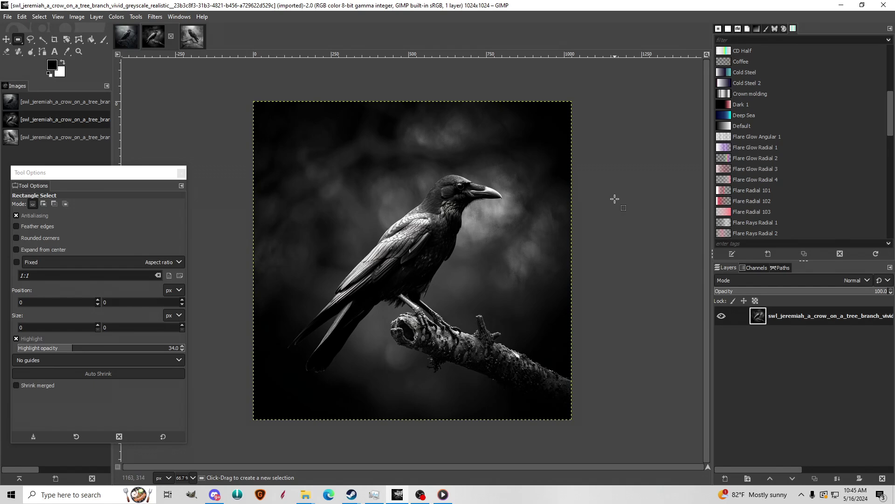
click(192, 36)
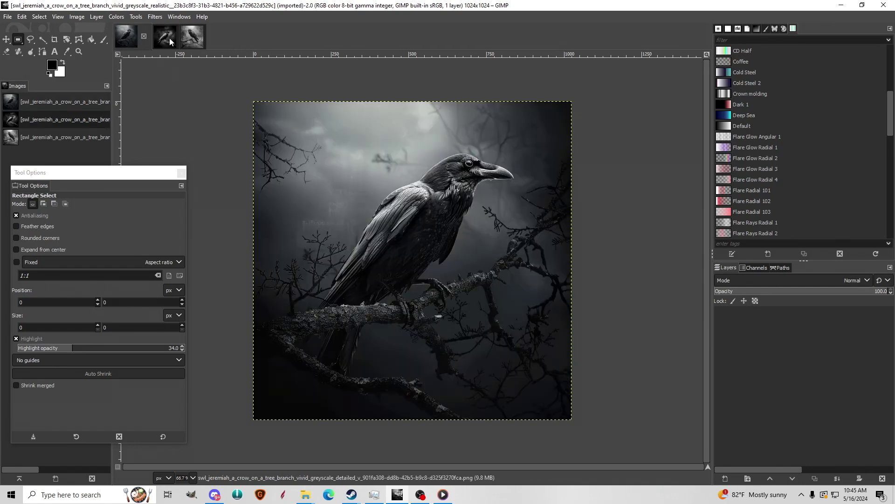
click(163, 37)
click(191, 41)
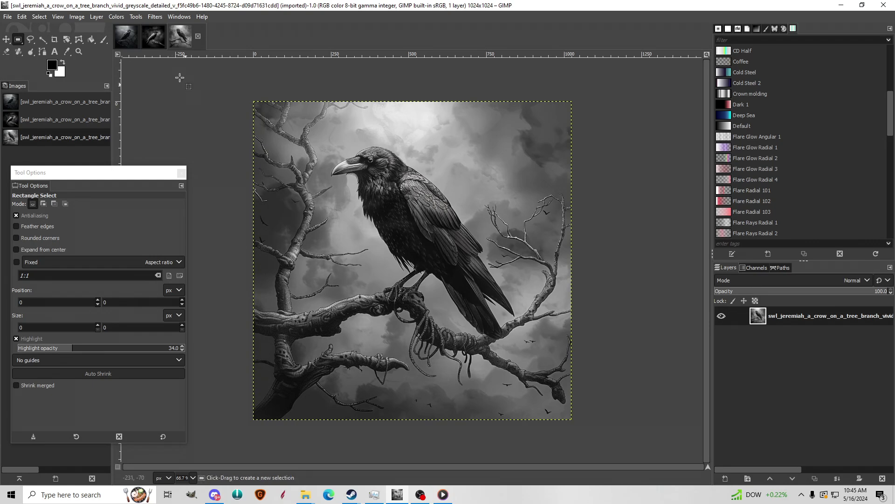
click(153, 43)
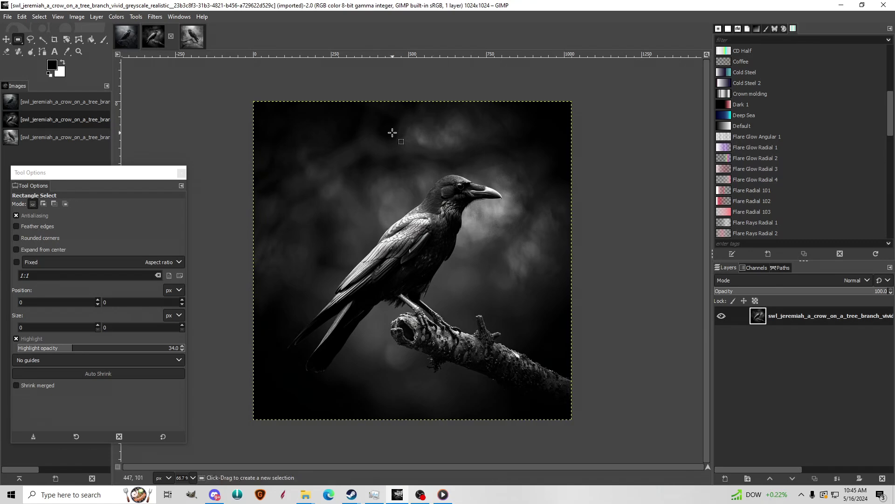
click(200, 38)
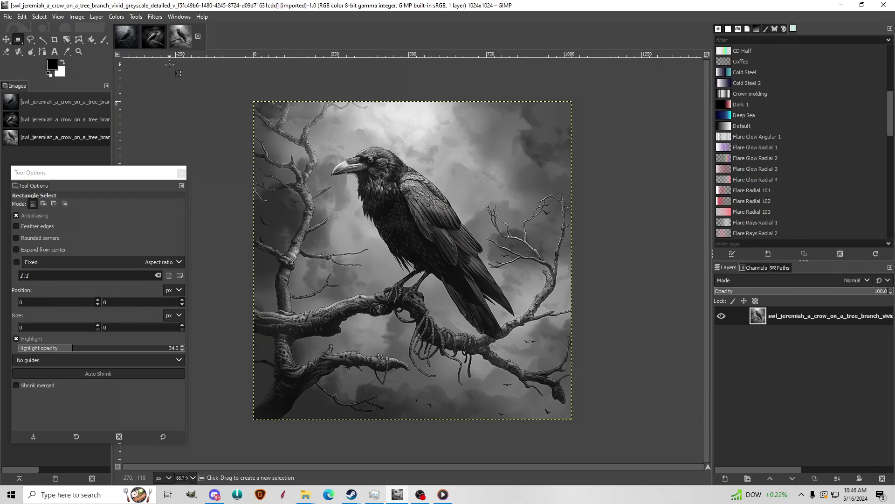
click(161, 37)
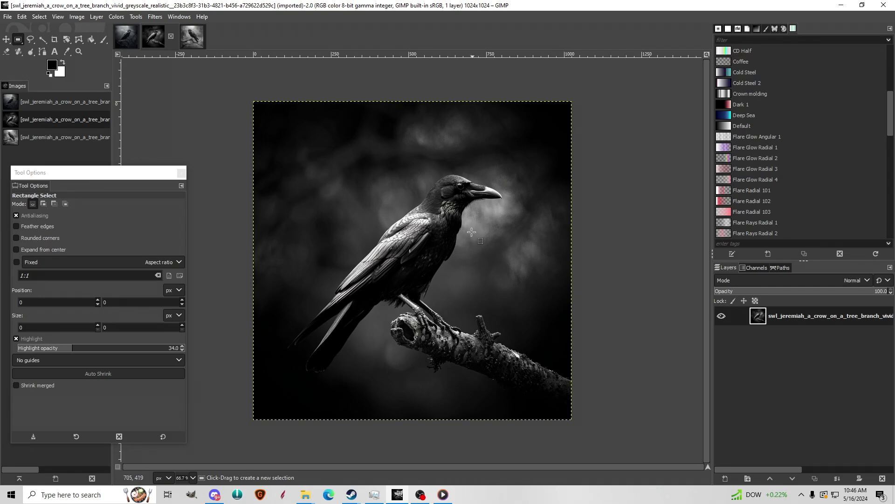
click(192, 38)
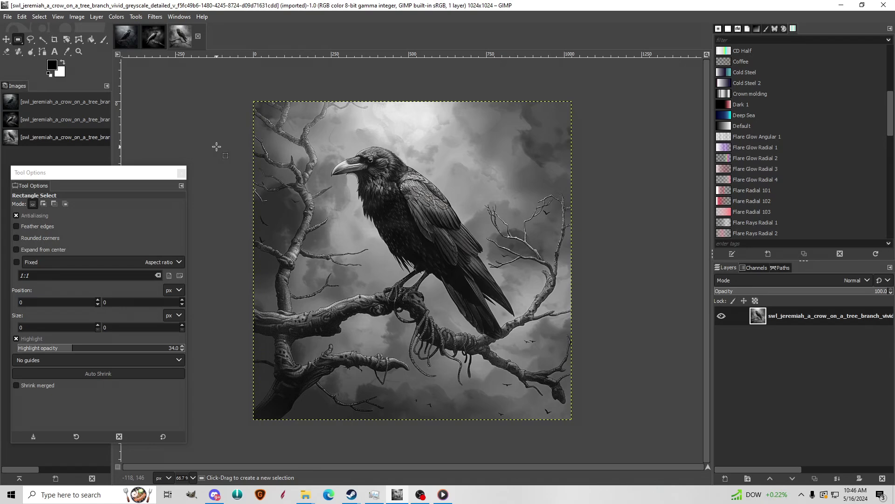
click(154, 37)
click(127, 37)
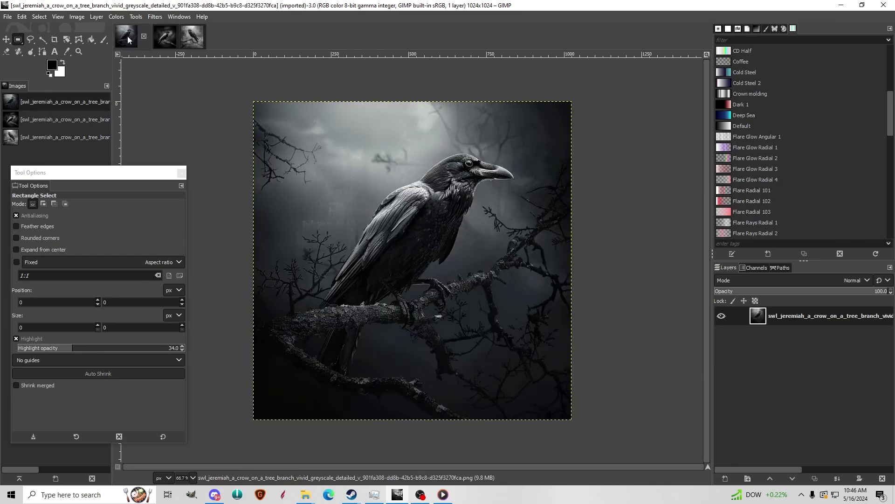
click(163, 31)
click(129, 30)
click(170, 35)
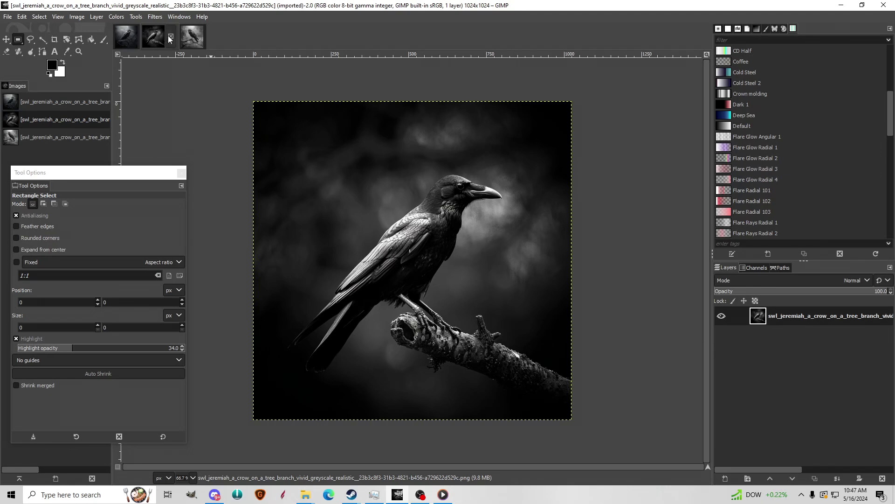
click(196, 39)
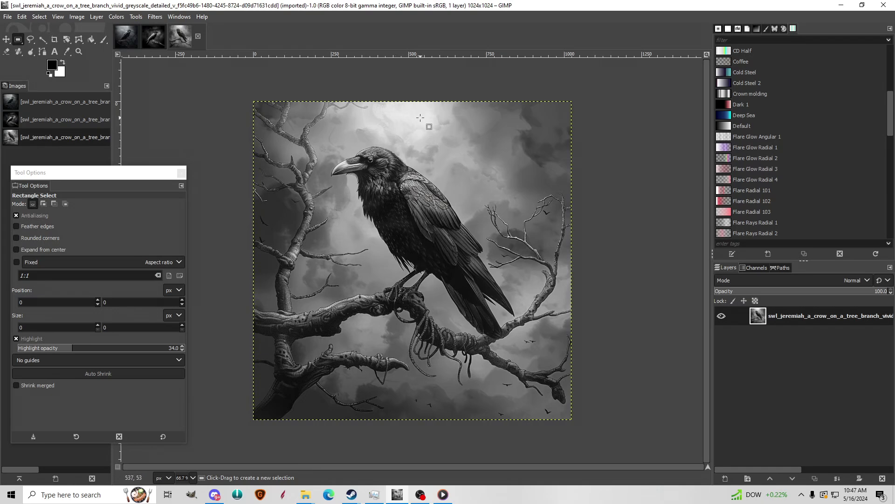
Apply a Brightness-Contrast adjustment of brightness 9 and contrast 17
click(117, 17)
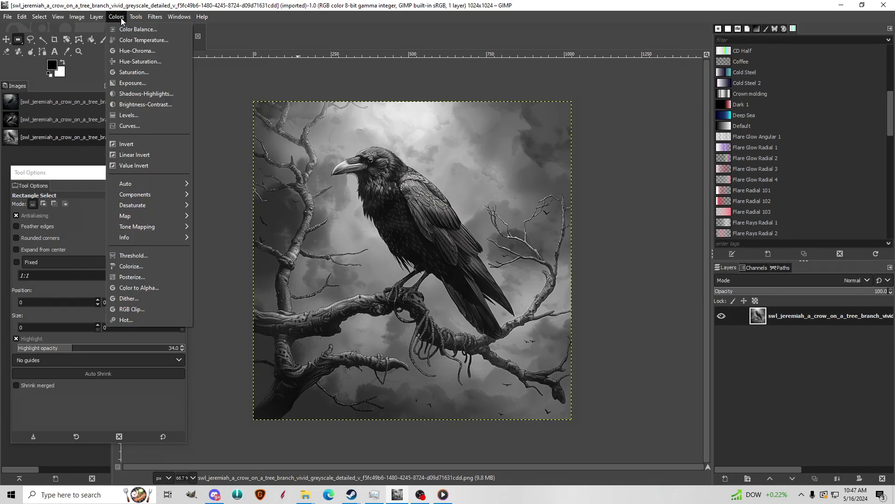
click(172, 105)
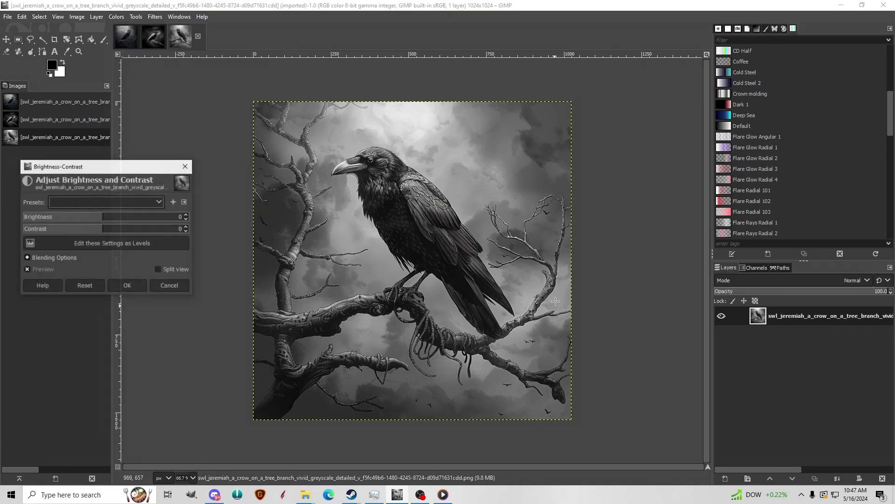
click(108, 232)
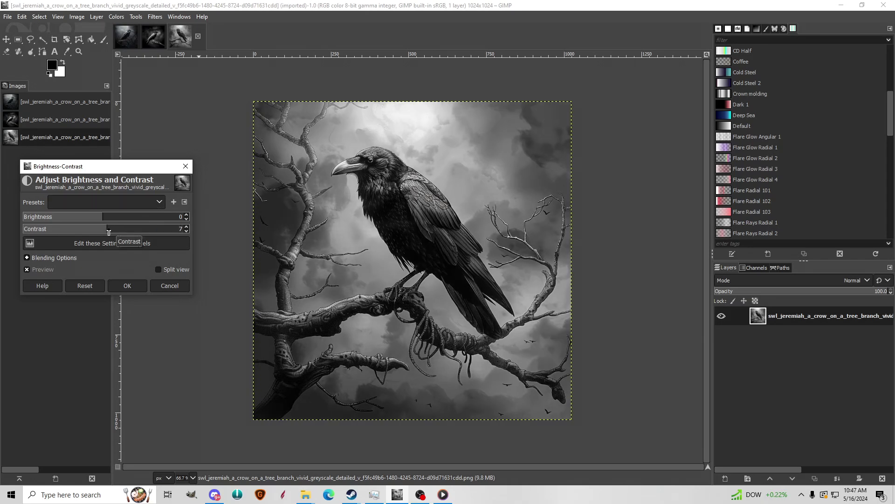
click(108, 231)
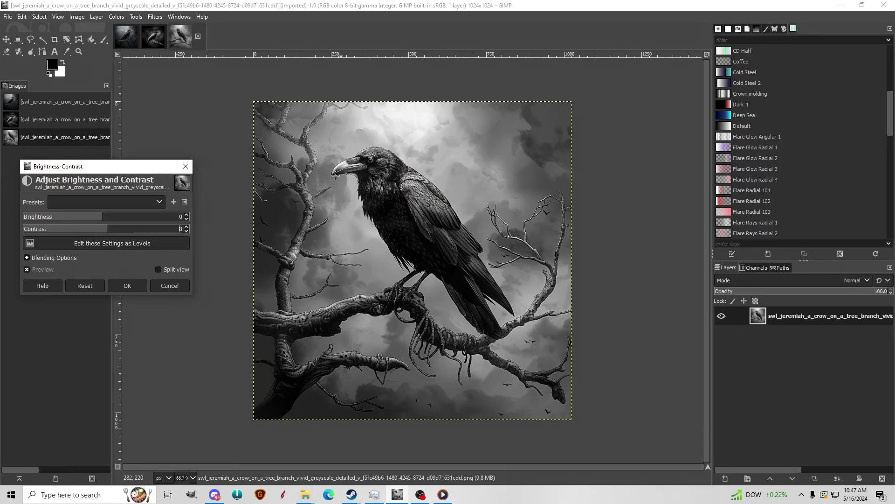
click(109, 219)
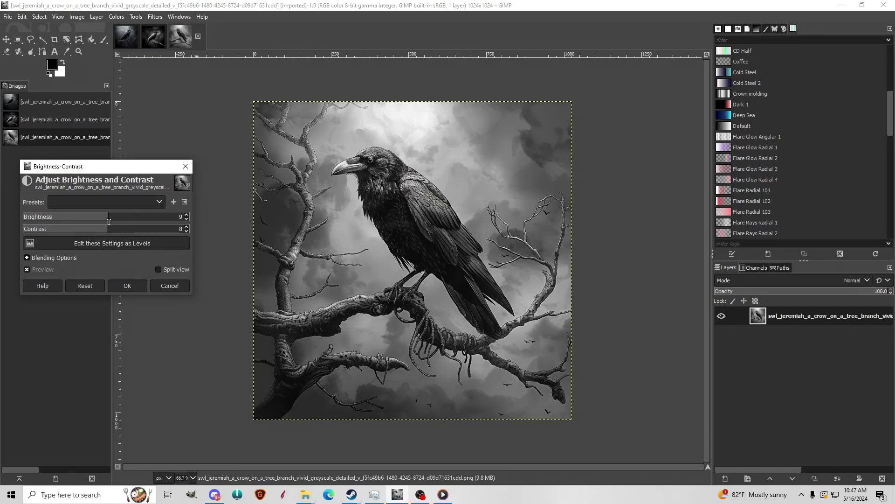
click(112, 233)
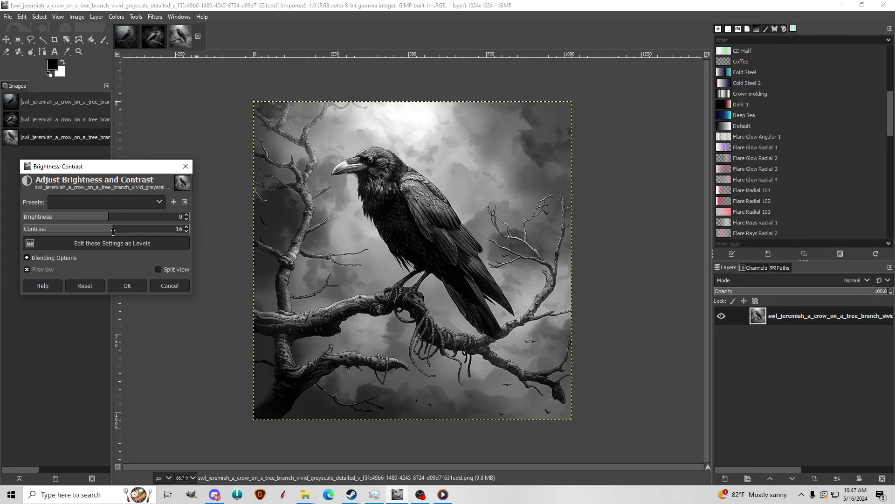
drag(113, 232, 112, 232)
click(130, 287)
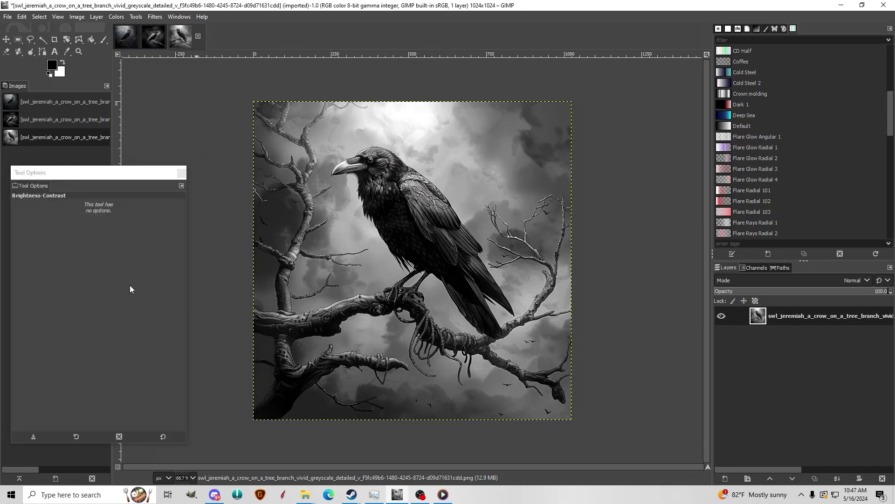
Apply an Exposure adjustment with black level 0.003 and exposure 0.058
click(119, 18)
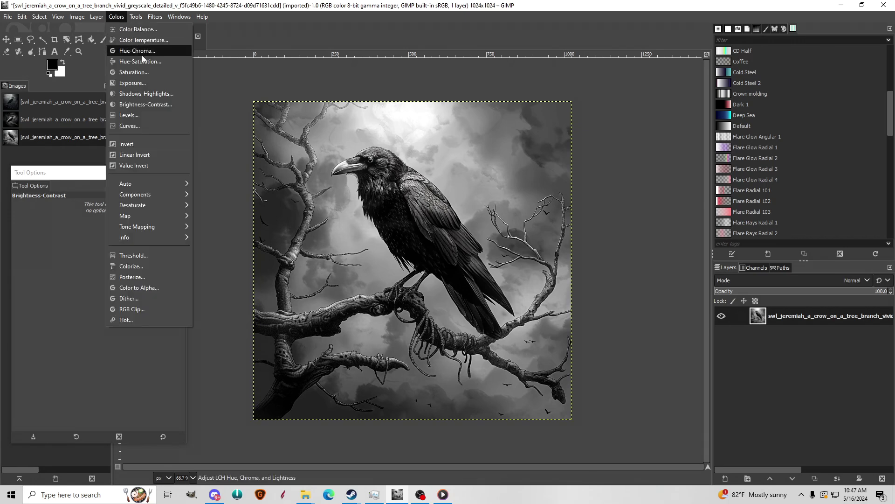
click(152, 83)
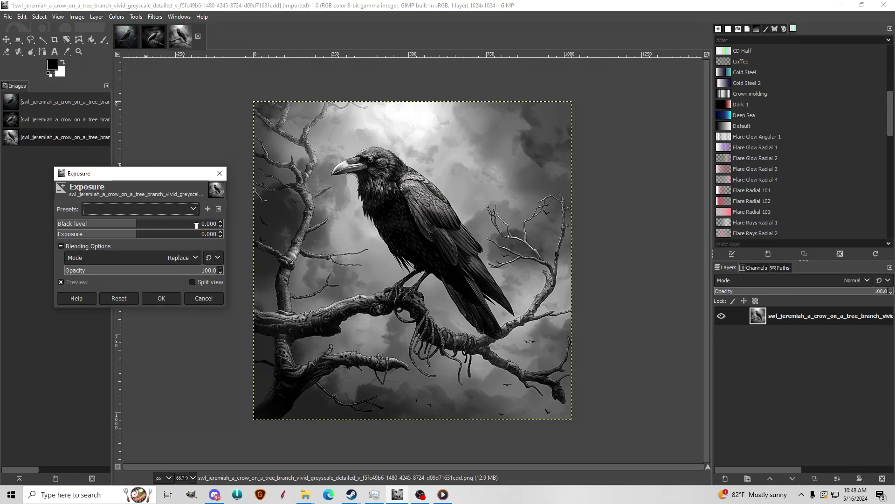
click(220, 222)
click(220, 223)
click(220, 223)
click(220, 223)
click(220, 223)
click(142, 226)
click(140, 226)
click(139, 226)
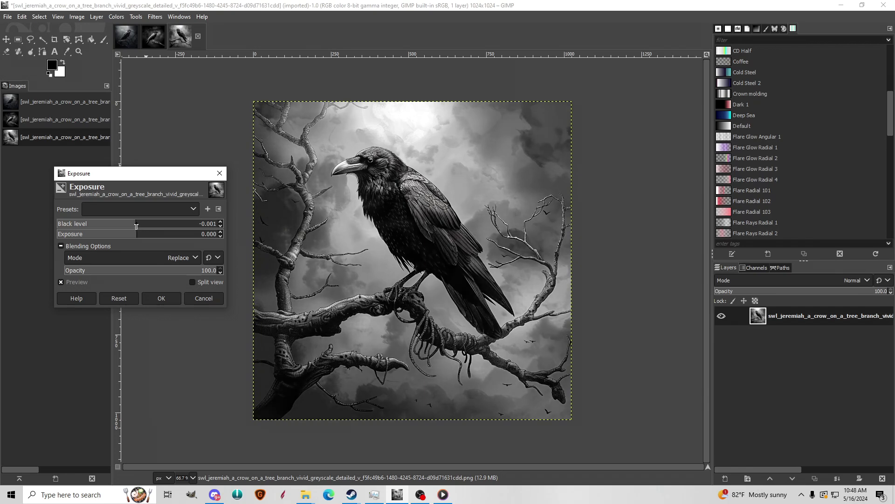
click(140, 225)
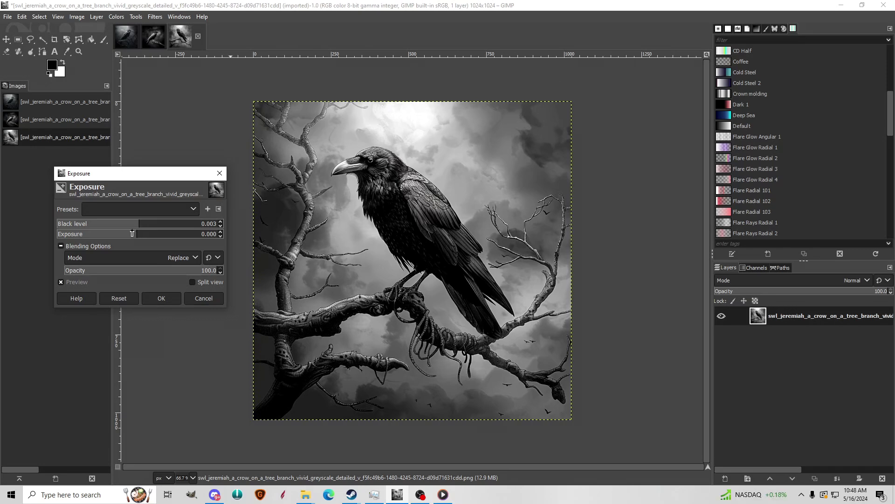
drag(133, 238, 138, 239)
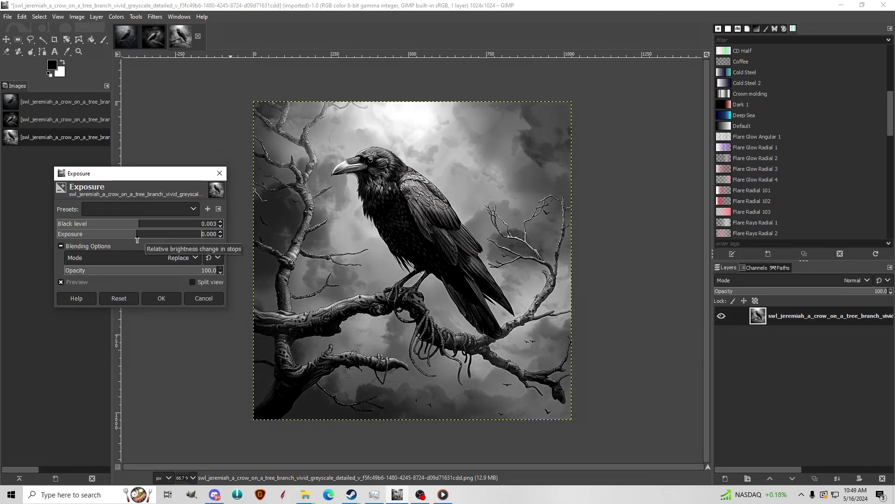
drag(137, 239, 137, 240)
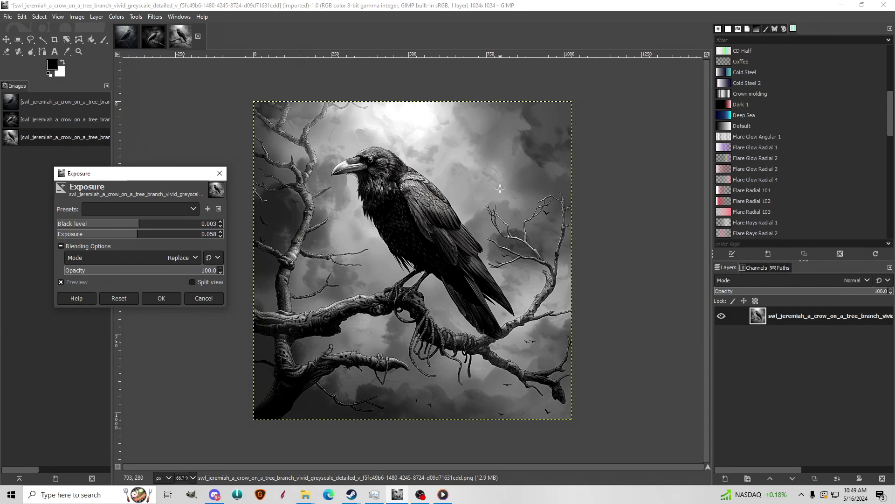
click(161, 298)
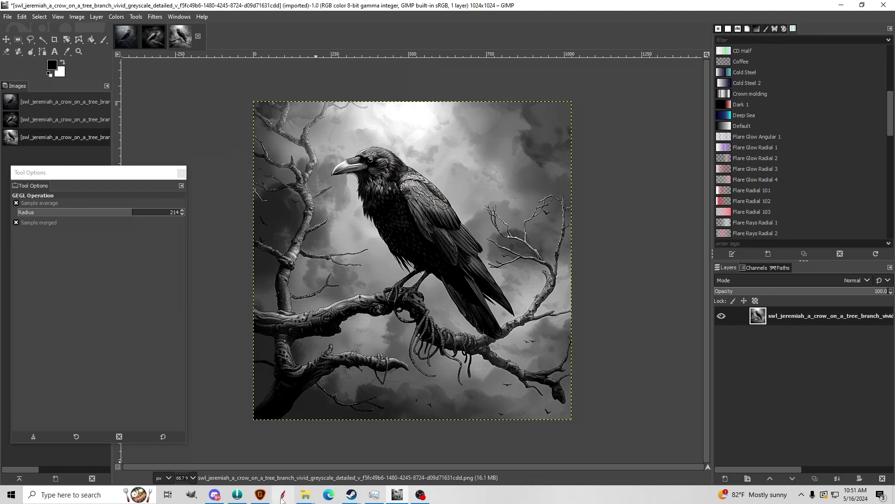
Switch to ImagR with the crow image loaded at 4096 × 4096 px, 72 dpi
mouse_move(263, 500)
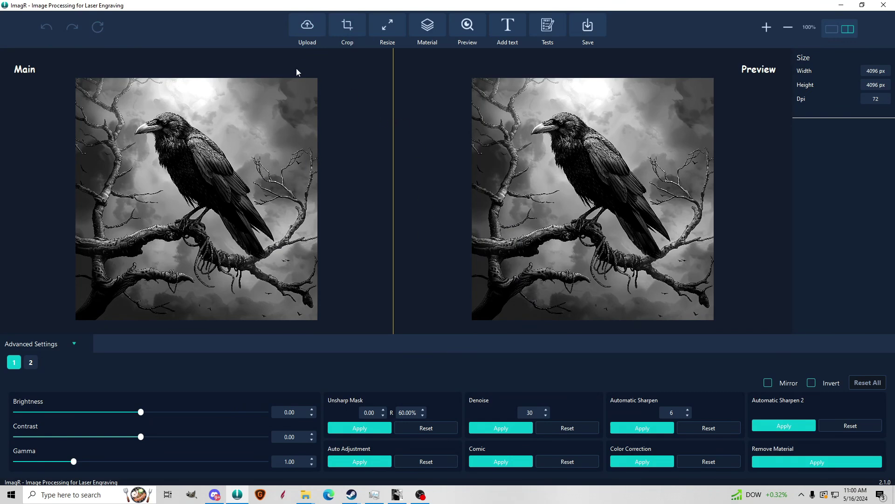
Dismiss the Upload and Resize dialogs without making changes
click(308, 29)
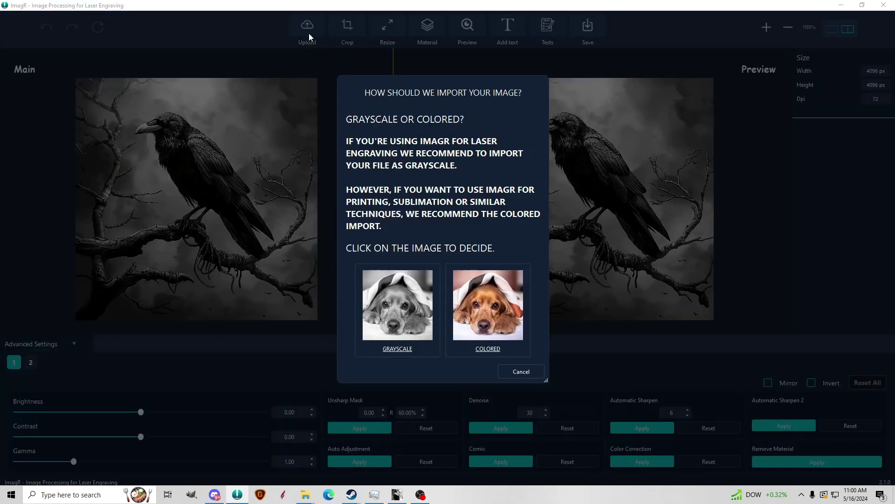
click(520, 373)
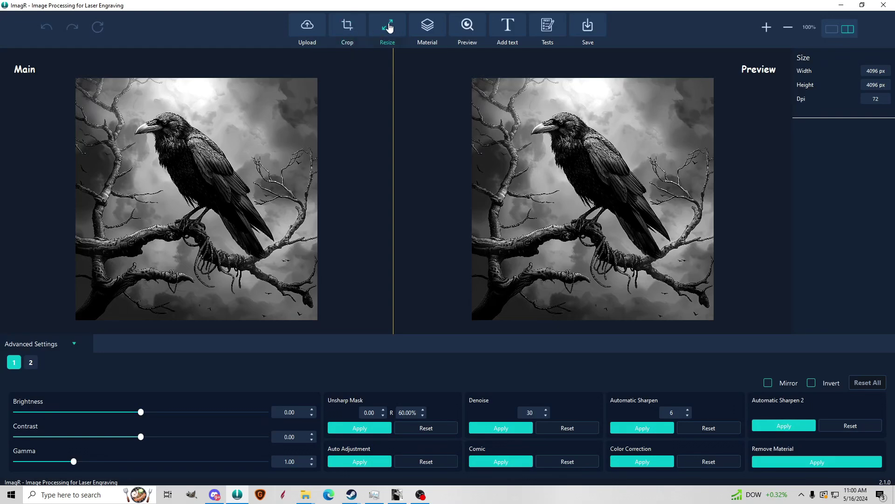
click(391, 30)
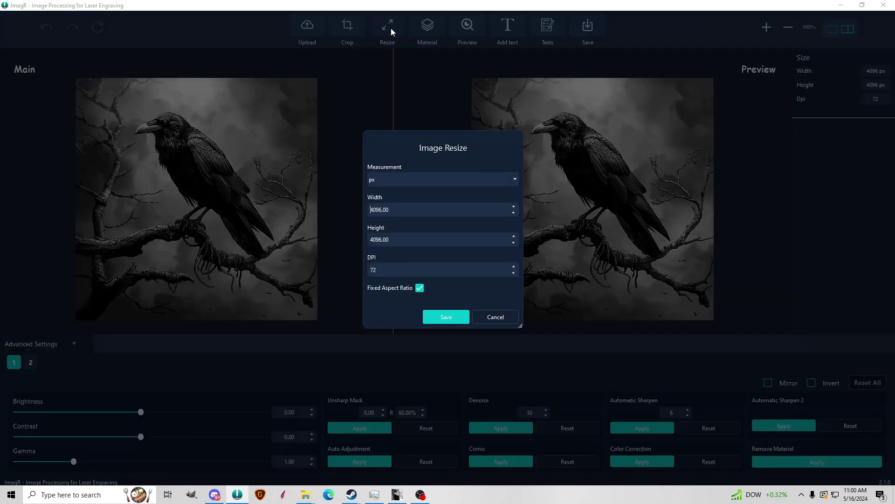
click(495, 321)
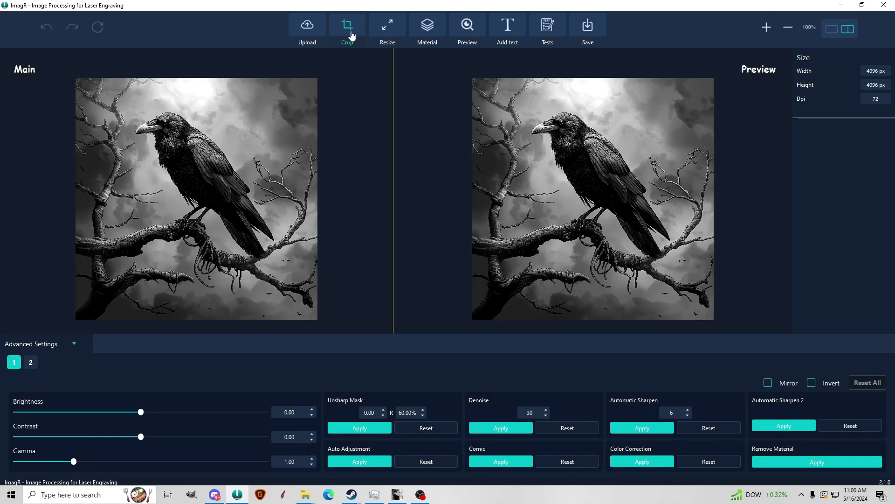
Crop in the right and bottom edges so the image measures 3505 × 3705 px
click(347, 29)
drag(651, 234, 610, 238)
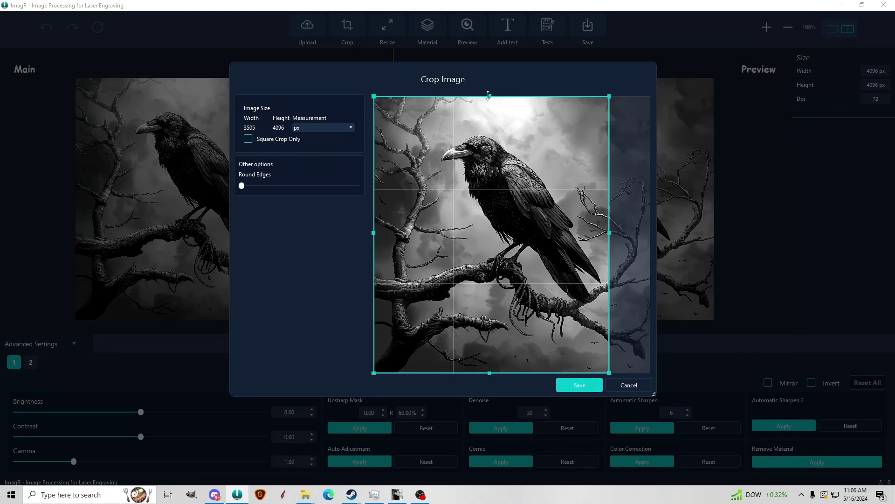
mouse_move(489, 96)
mouse_down()
mouse_move(489, 116)
mouse_move(489, 84)
mouse_up()
drag(490, 372, 497, 345)
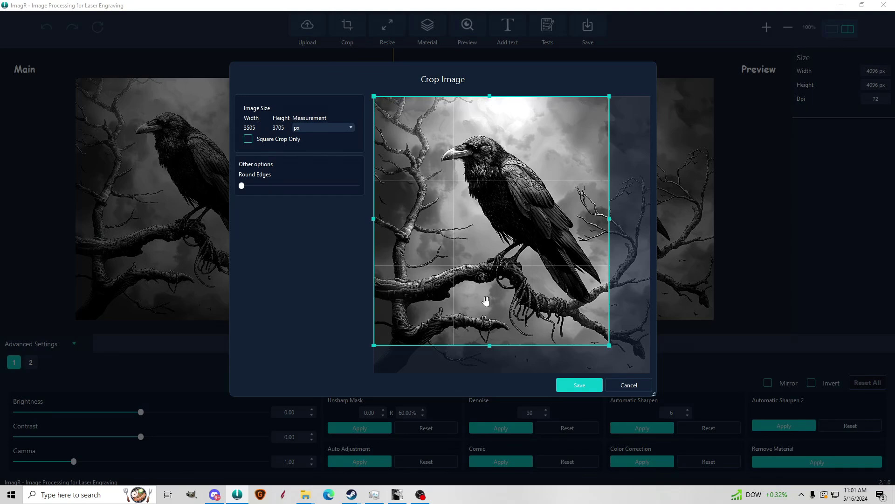
click(577, 385)
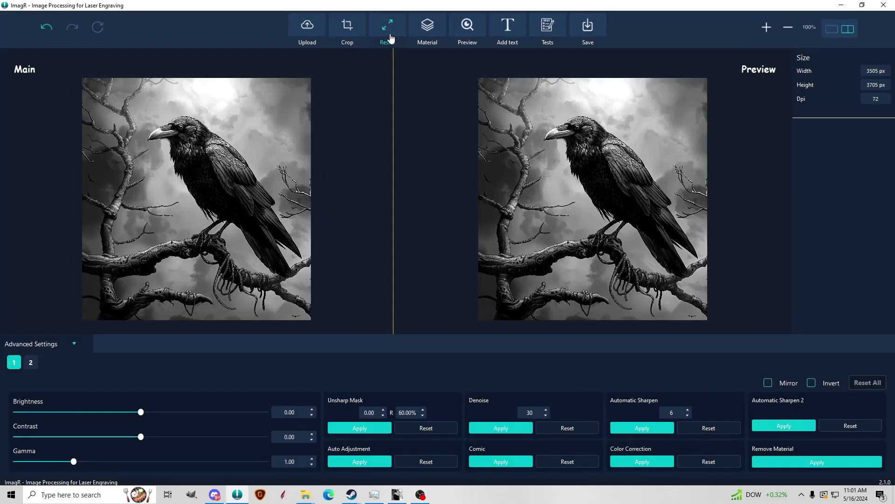
Enter a size of 5.20 × 5.50 in at 254 DPI in the Resize dialog
click(390, 38)
click(395, 178)
click(393, 201)
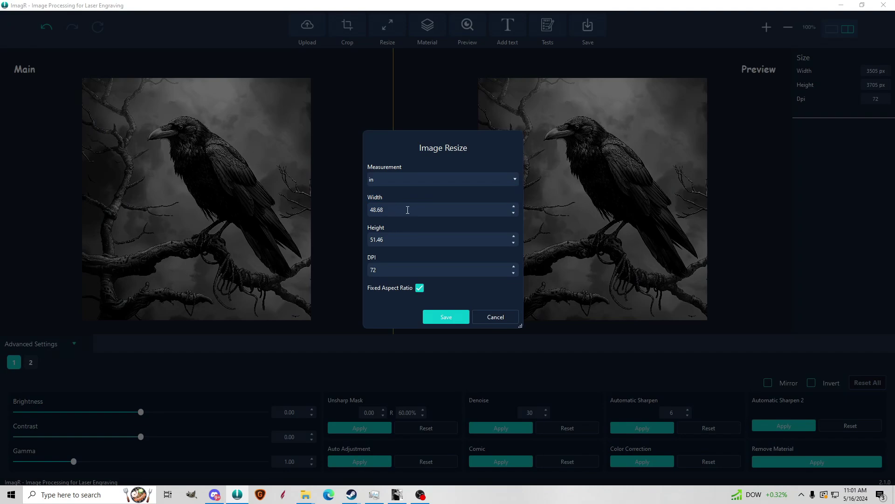
double_click(408, 209)
text(6.34)
drag(392, 240, 332, 236)
text(5)
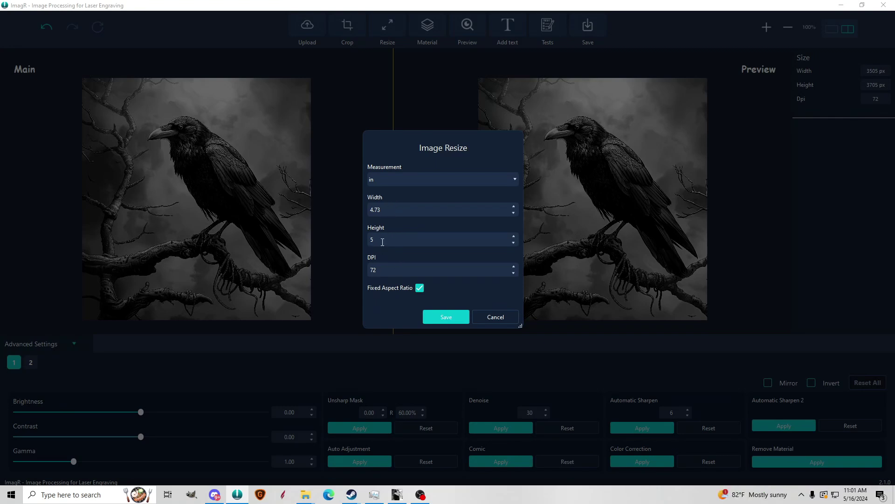
text(.5)
key(Tab)
text(254)
Save the 5.2 × 5.5 in, 254 dpi size and apply the Wood material preset
click(446, 319)
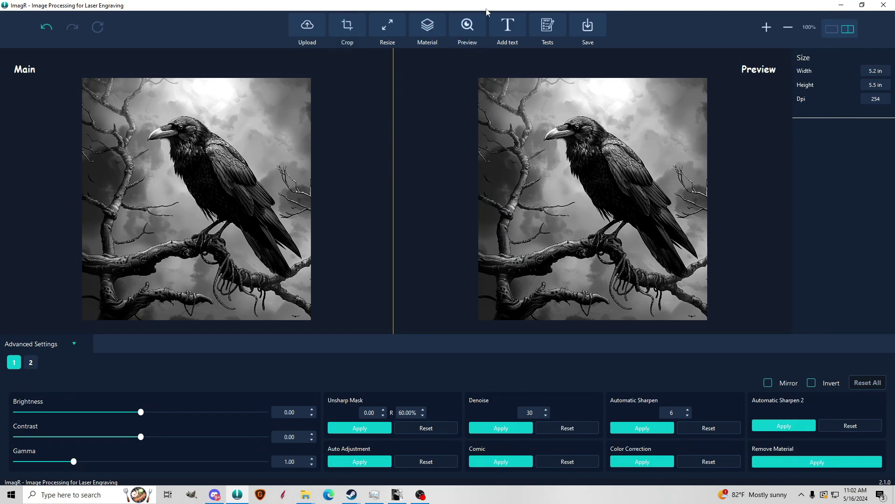
click(434, 39)
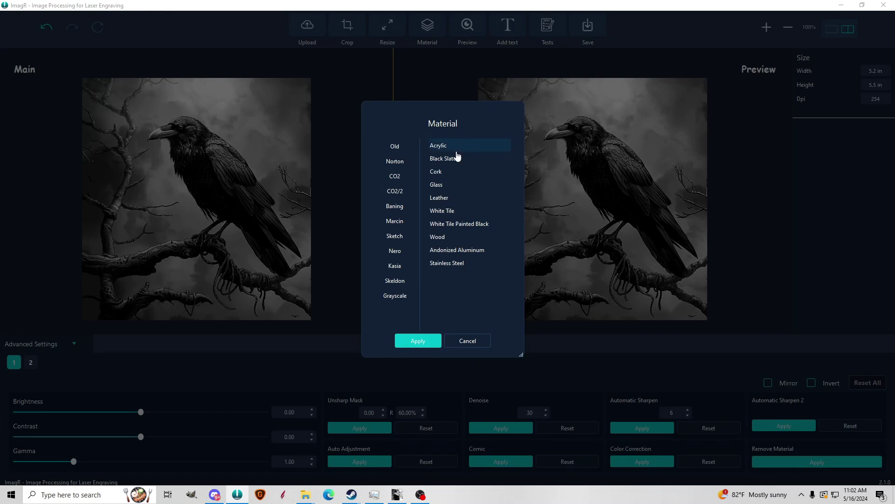
click(470, 236)
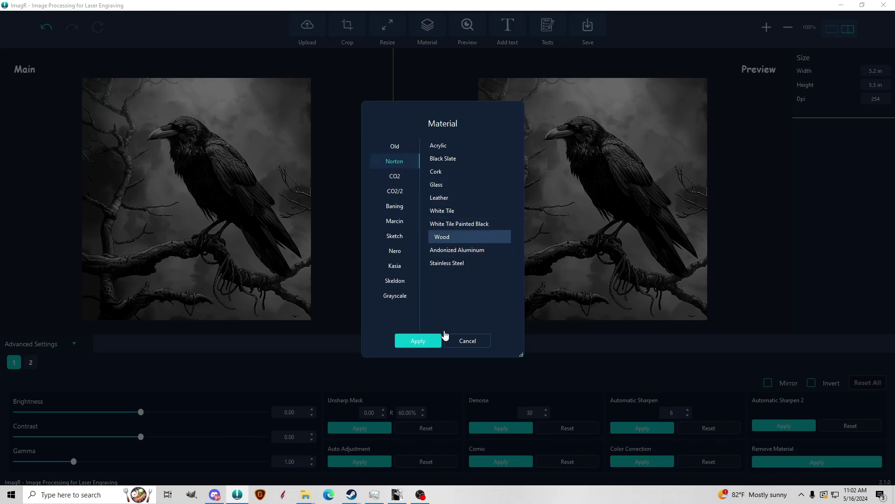
click(419, 341)
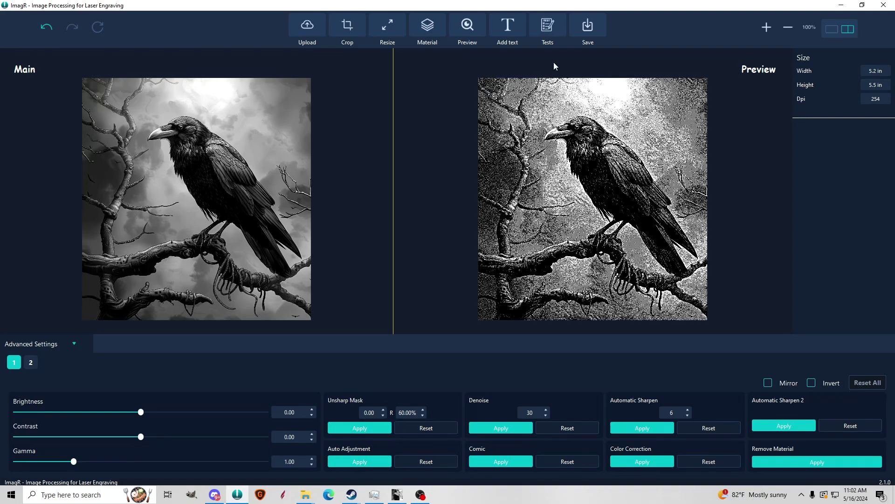
scroll(632, 238, up, 1)
scroll(632, 238, up, 3)
scroll(653, 136, down, 1)
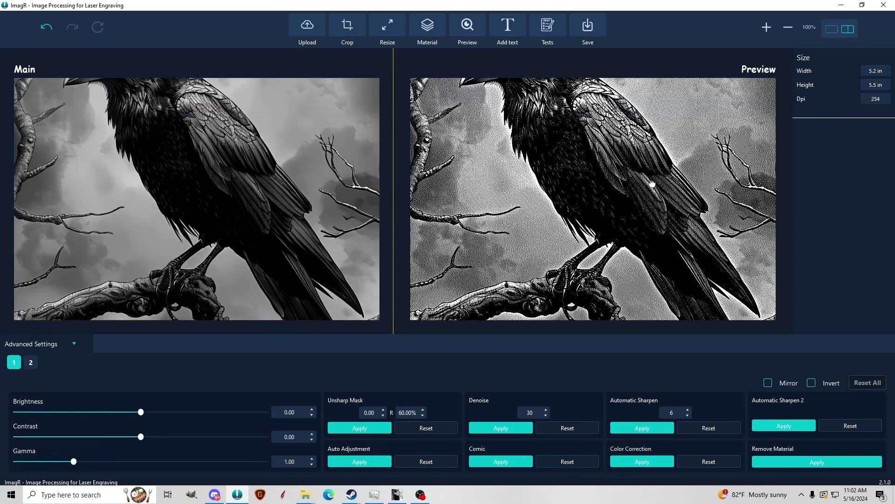
scroll(657, 168, down, 1)
scroll(667, 269, down, 1)
scroll(683, 276, down, 2)
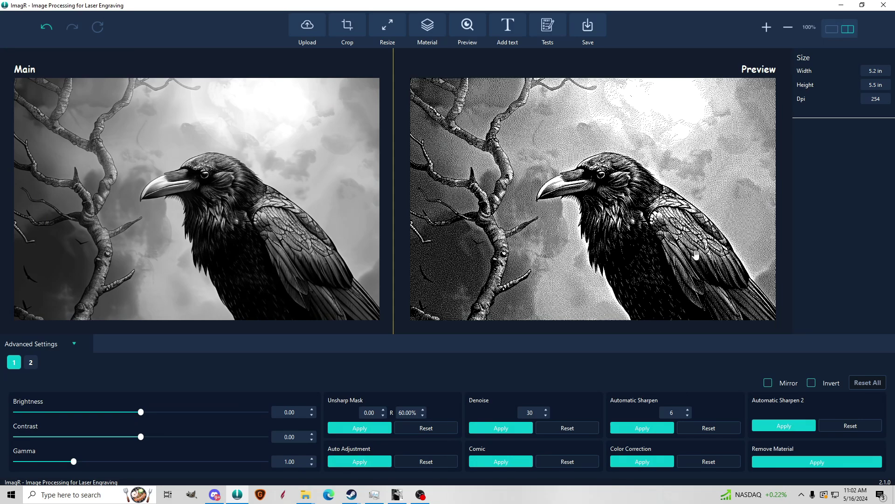
drag(696, 254, 648, 171)
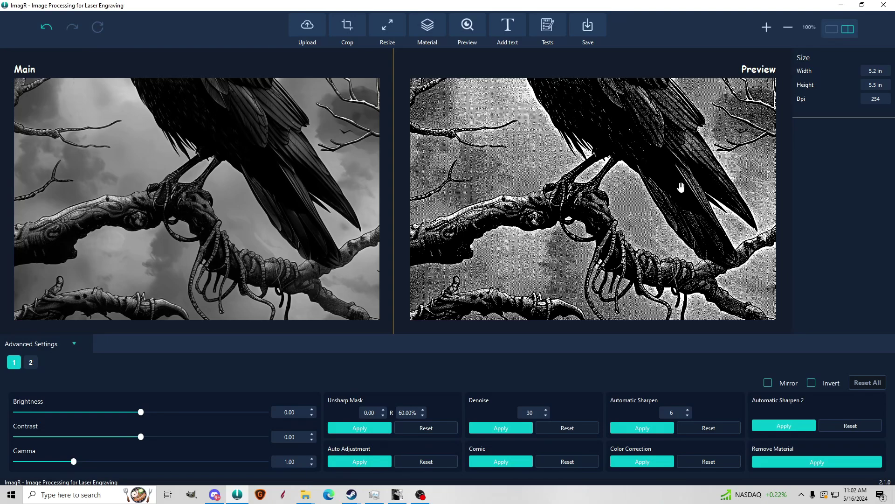
drag(626, 143, 684, 172)
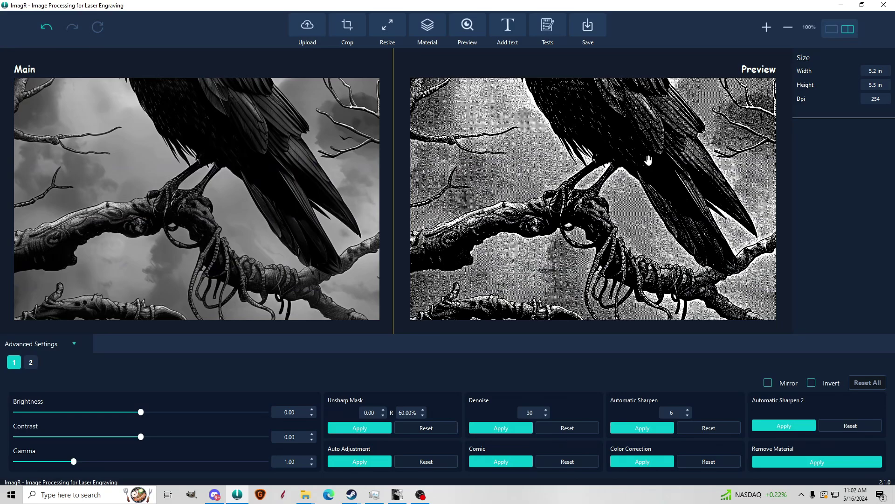
drag(606, 146, 655, 258)
drag(512, 199, 721, 276)
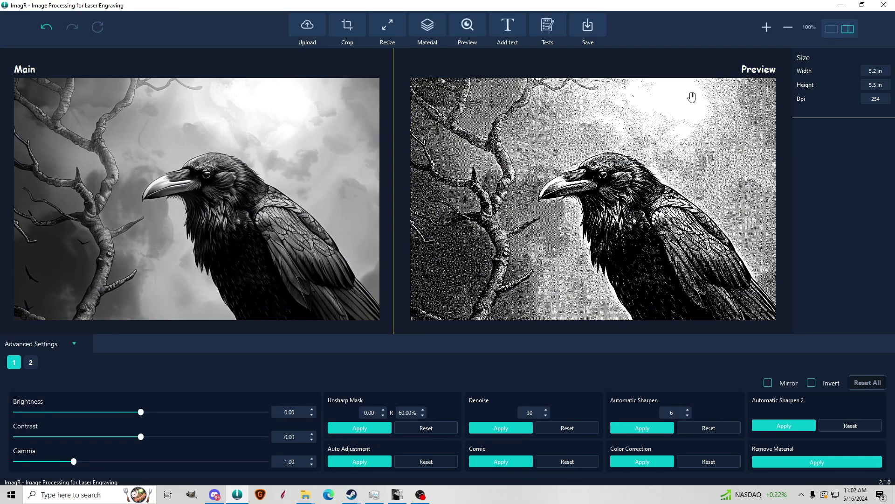
drag(718, 317, 718, 211)
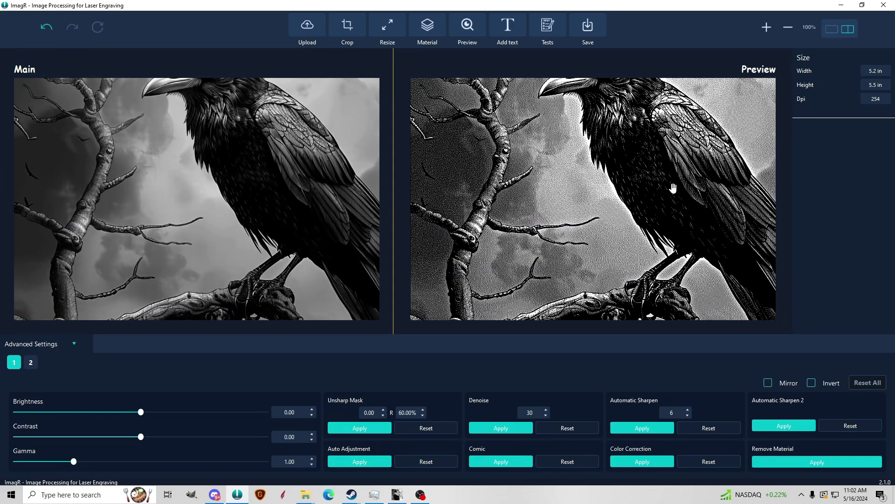
drag(672, 188, 825, 84)
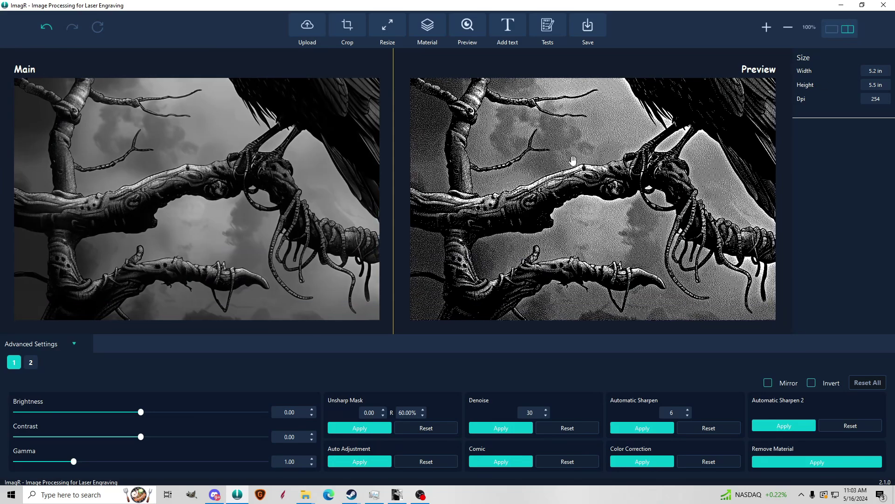
click(467, 25)
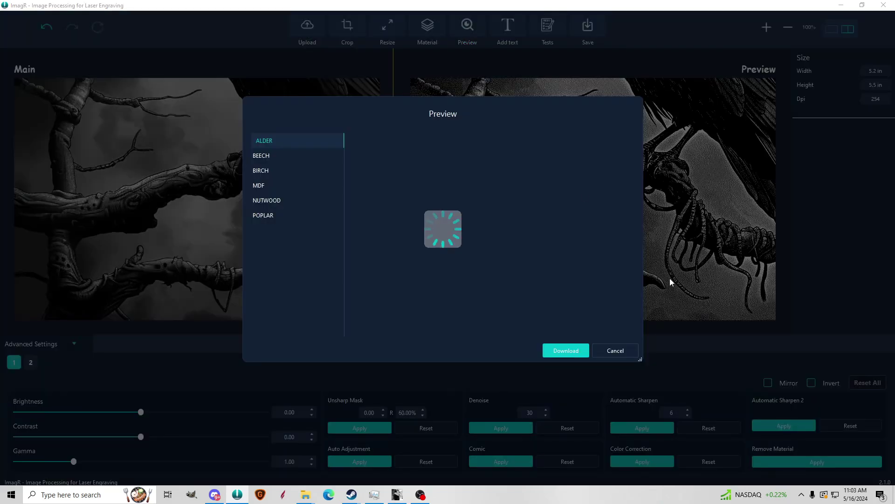
drag(641, 358, 746, 485)
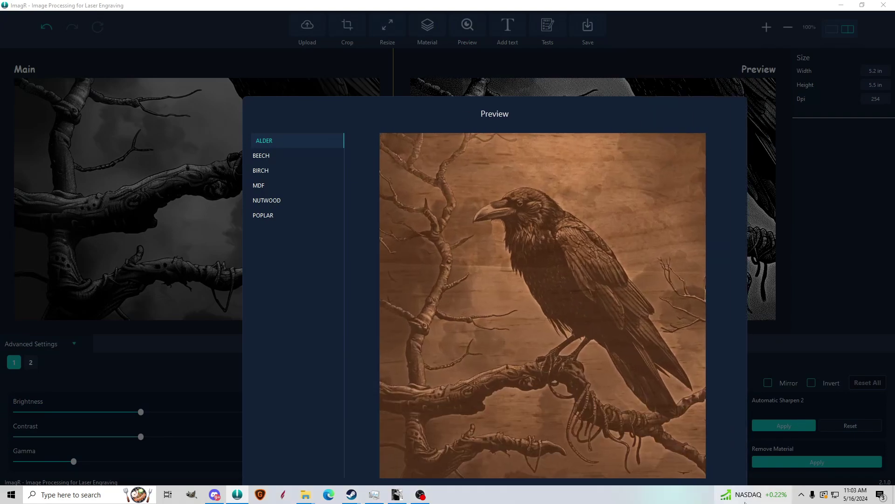
drag(484, 103, 486, 66)
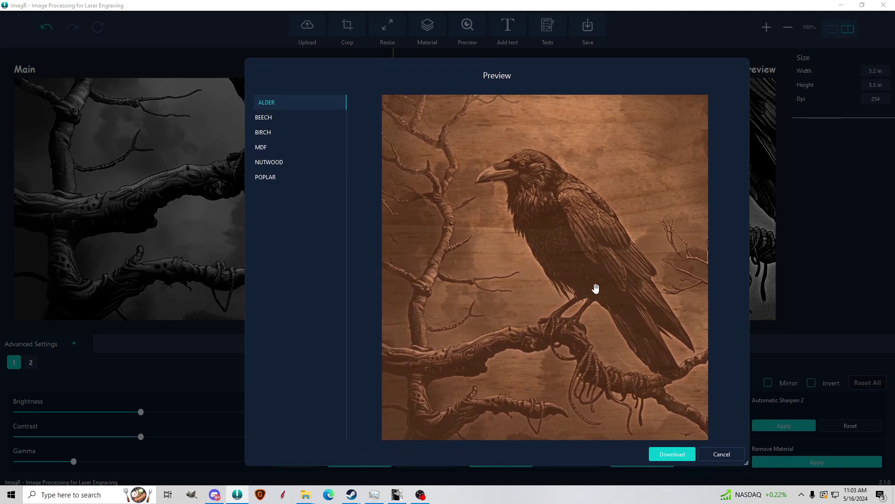
Apply the Marcin Wood material preset to the crow image
click(721, 455)
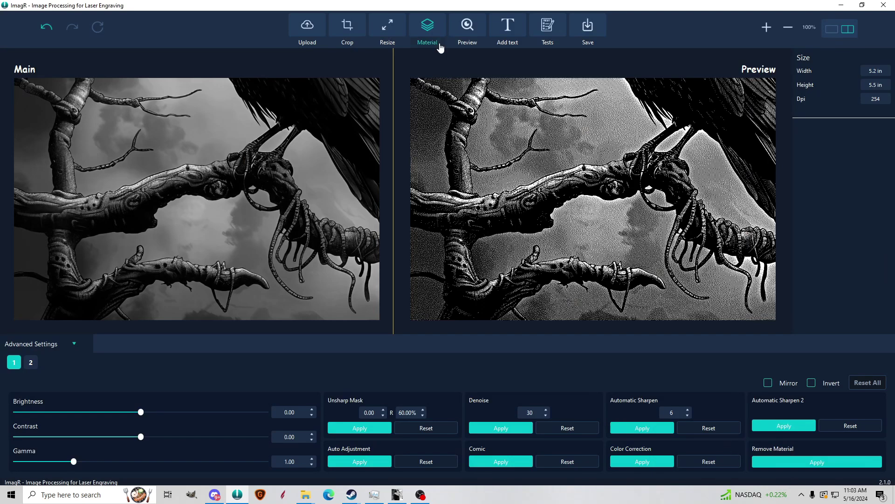
click(430, 35)
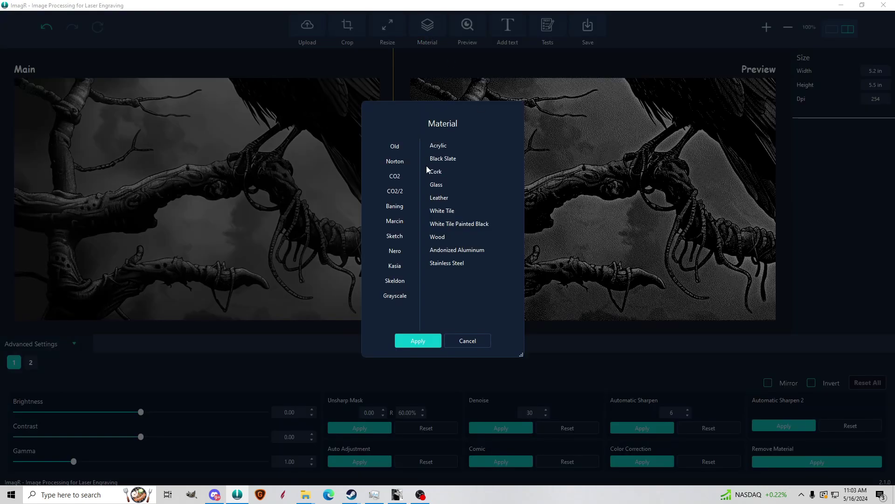
click(403, 222)
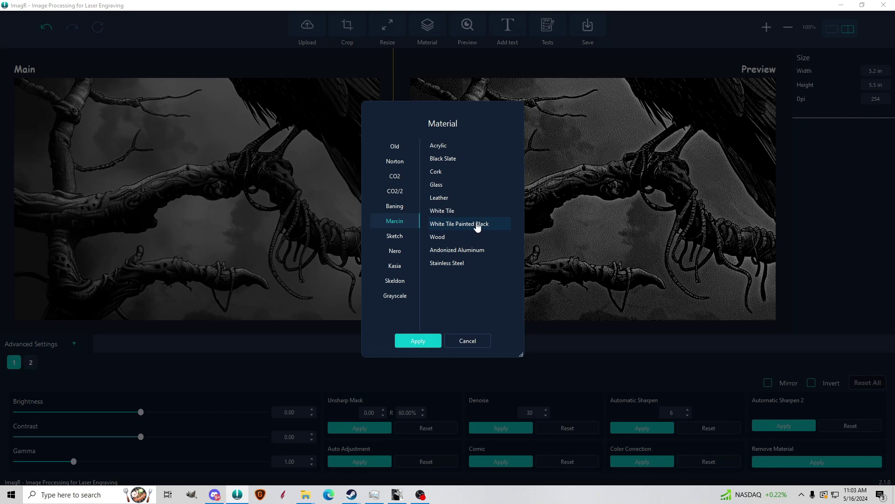
click(478, 225)
click(467, 239)
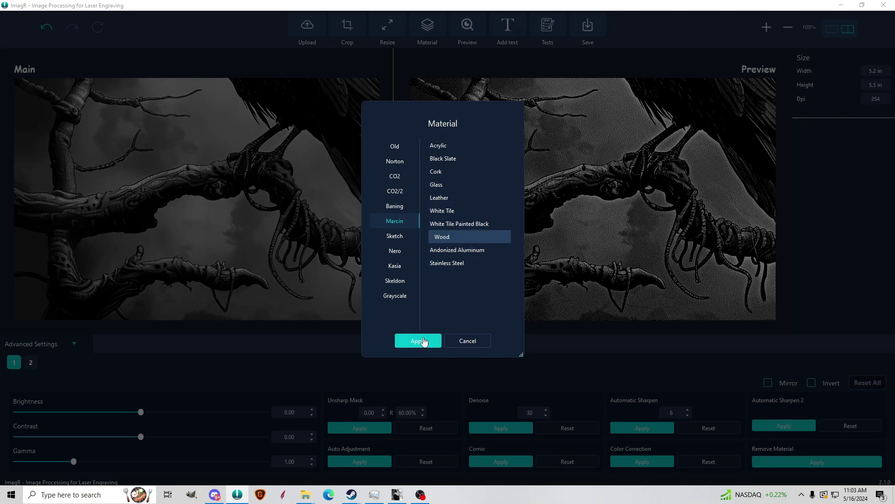
click(423, 341)
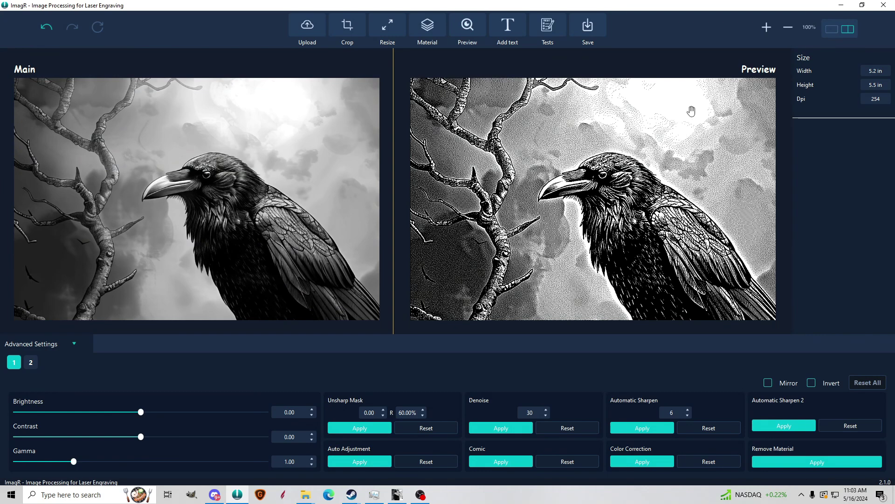
View the engraving in an enlarged wood preview, then close it
scroll(720, 289, down, 2)
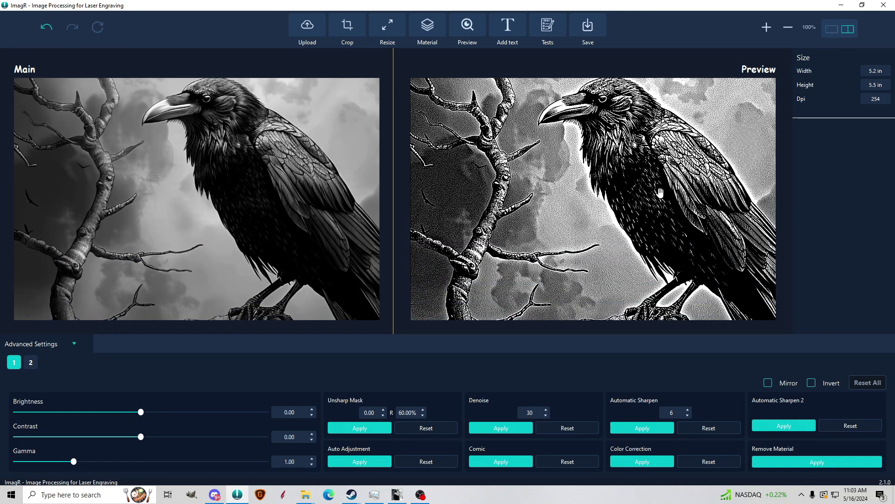
click(465, 32)
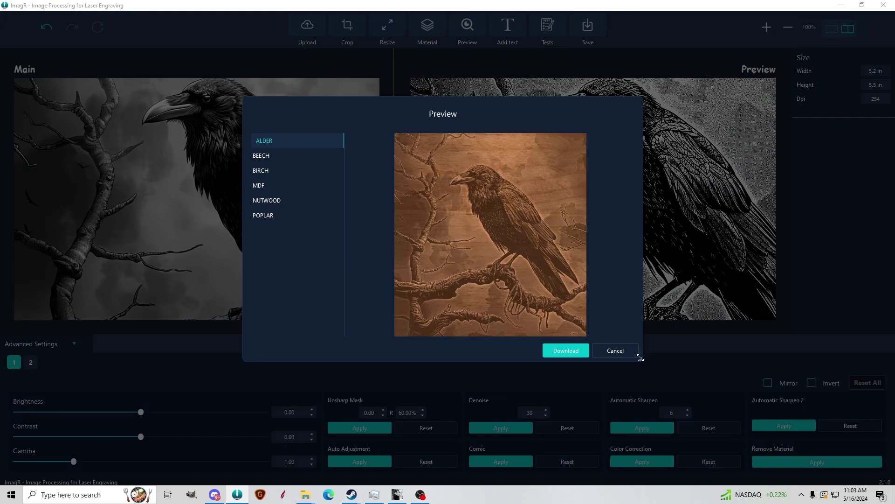
drag(640, 357, 734, 499)
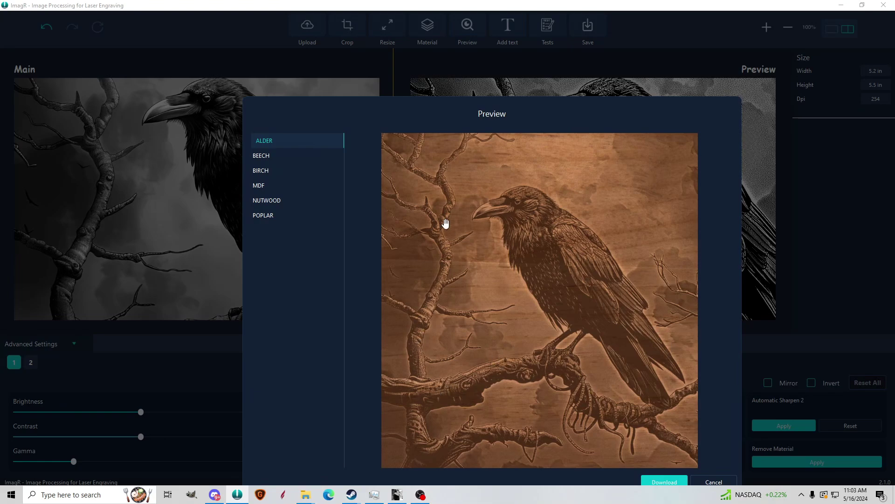
click(707, 485)
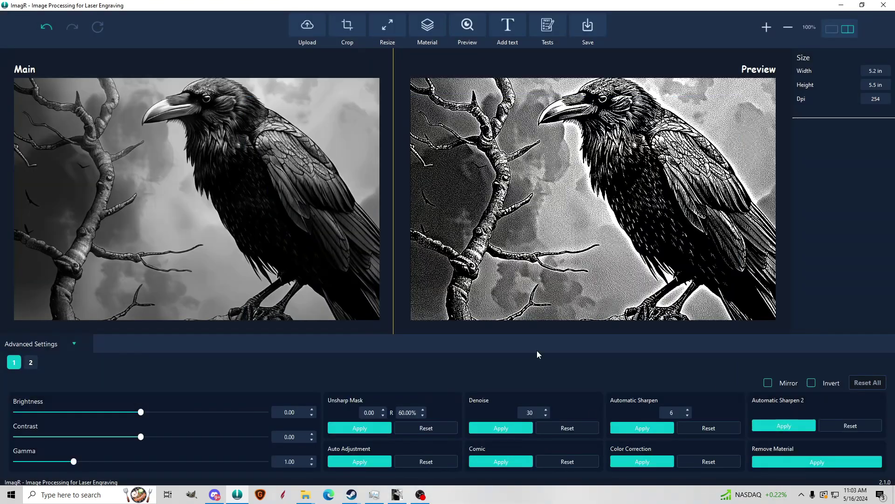
Apply the Baning Wood preset and view its enlarged wood preview
click(425, 29)
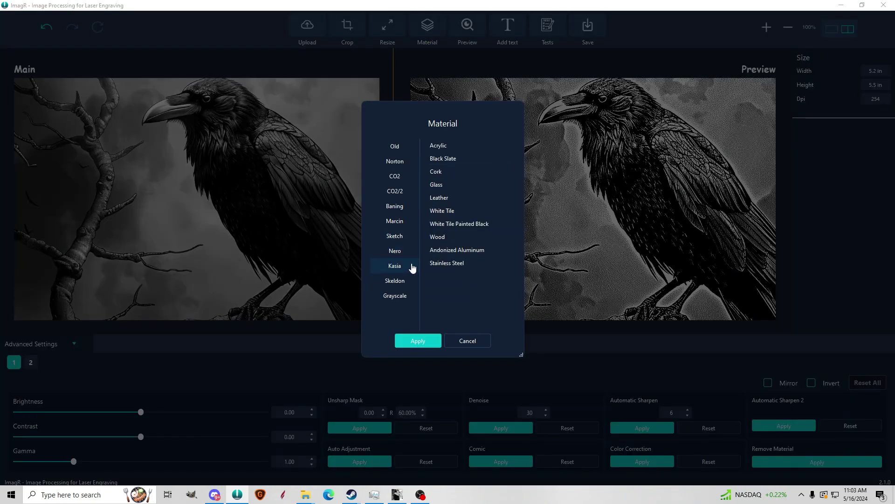
click(406, 212)
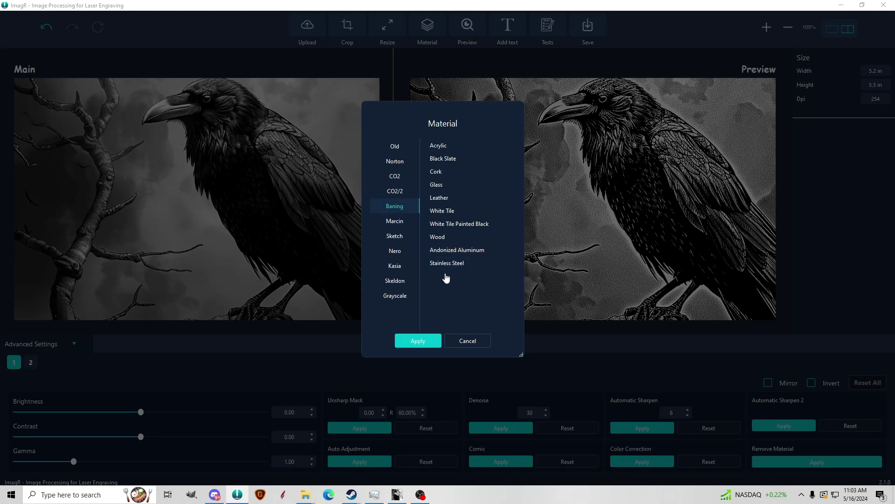
click(454, 236)
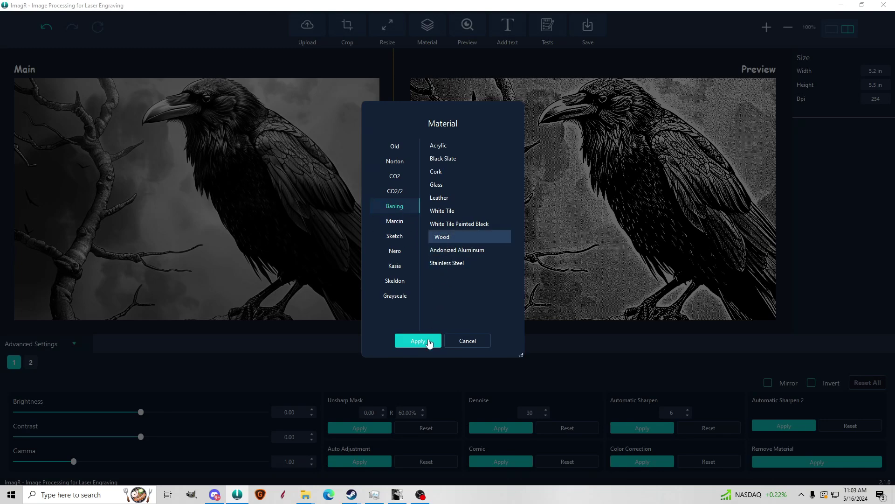
click(429, 341)
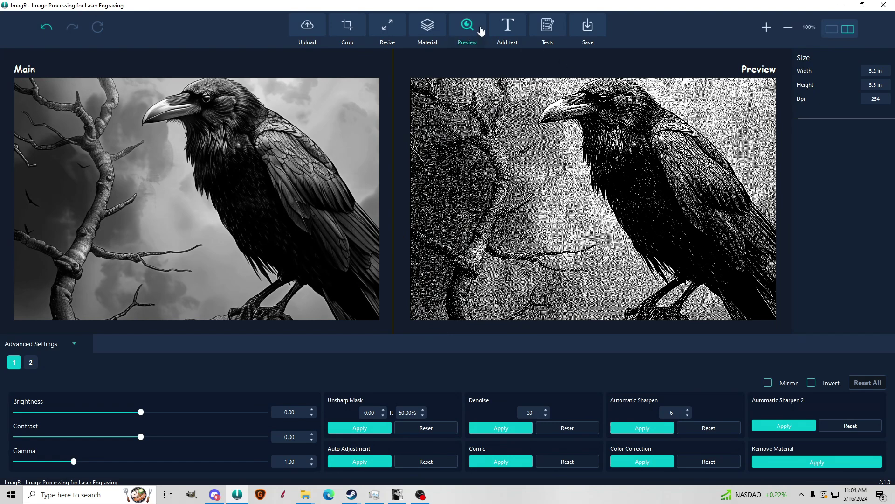
click(464, 29)
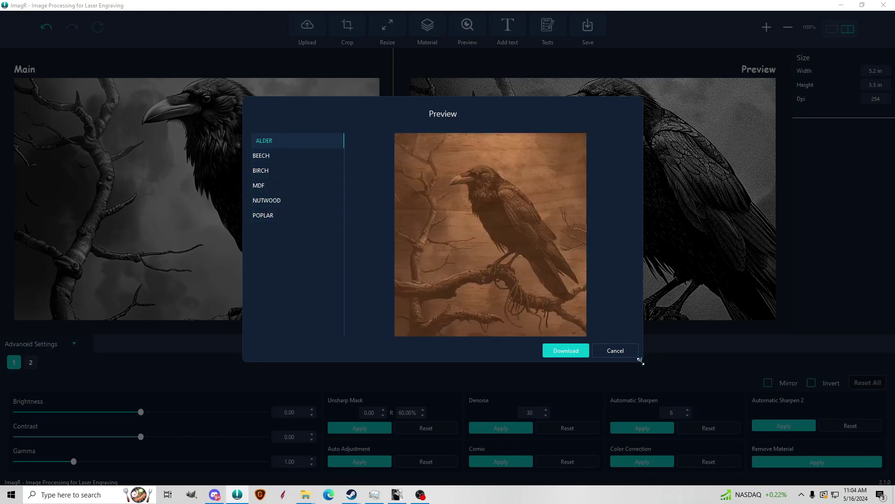
drag(640, 361, 731, 493)
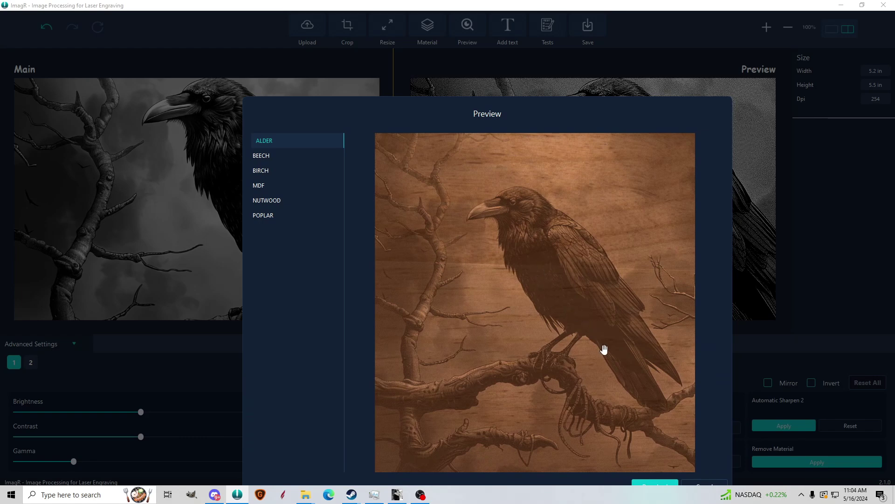
Reapply the Marcin Wood material preset to the crow image
click(703, 486)
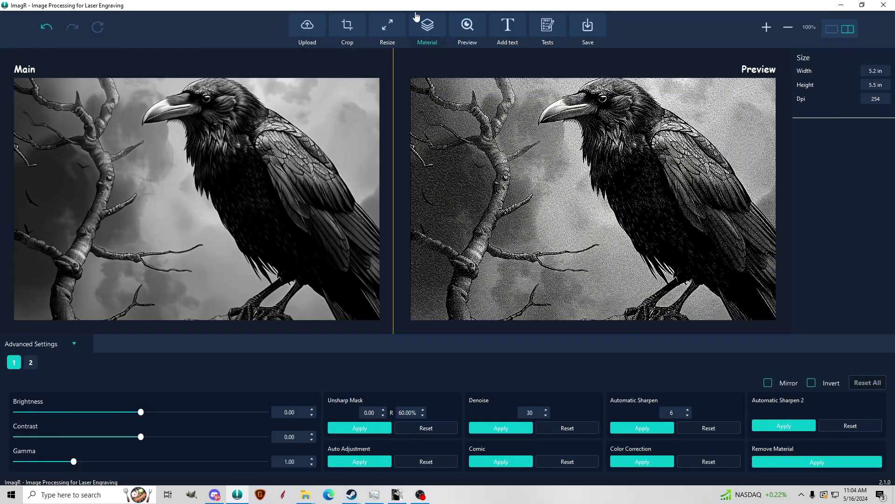
click(427, 27)
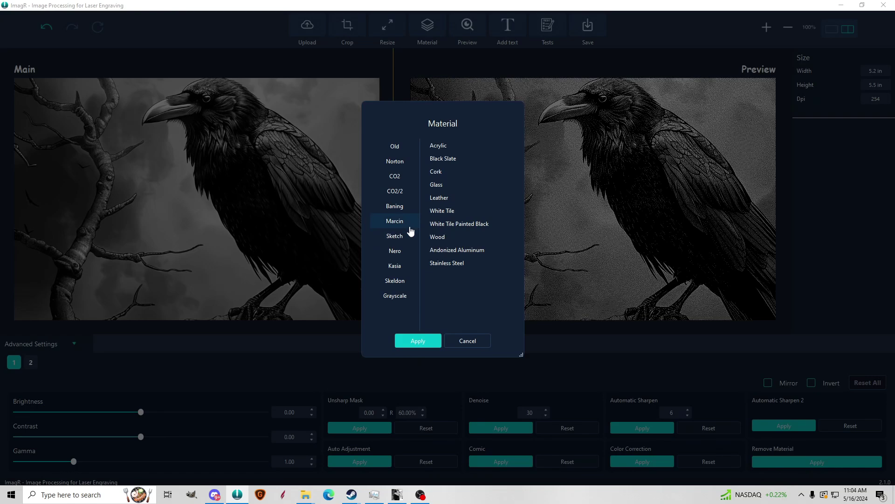
click(464, 238)
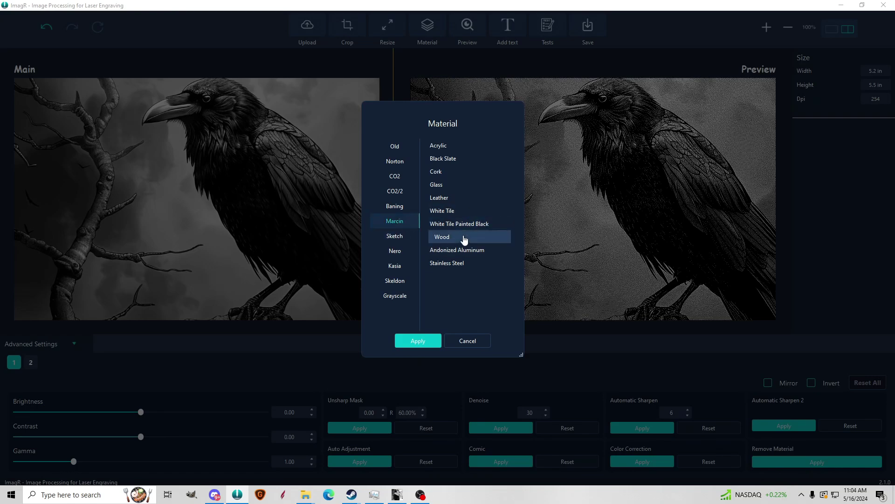
click(418, 340)
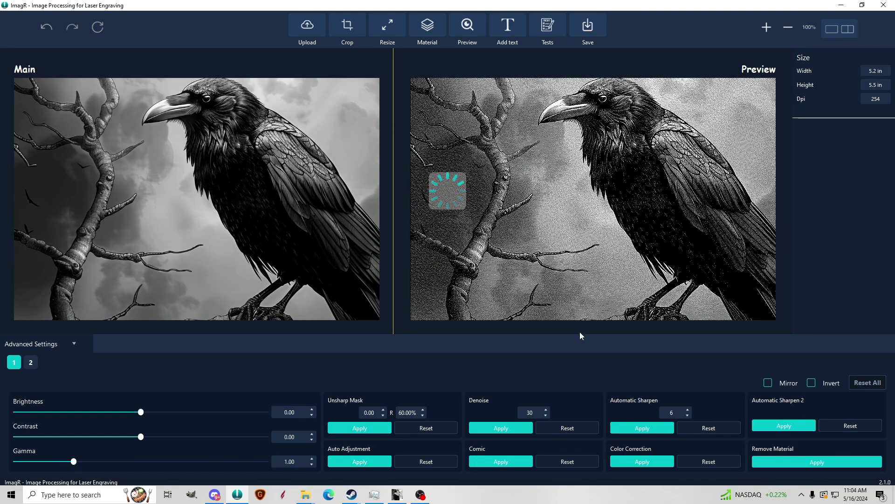
Preview the engraving enlarged on BIRCH wood
click(468, 28)
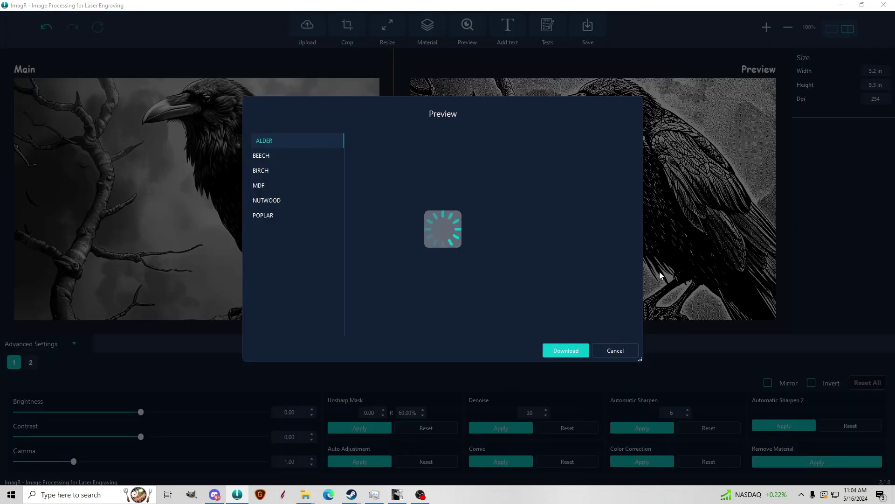
drag(642, 357, 743, 489)
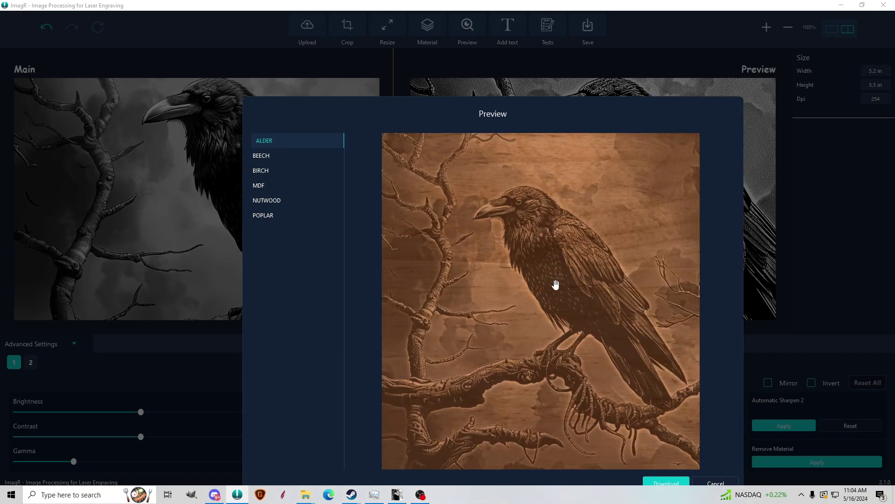
click(287, 169)
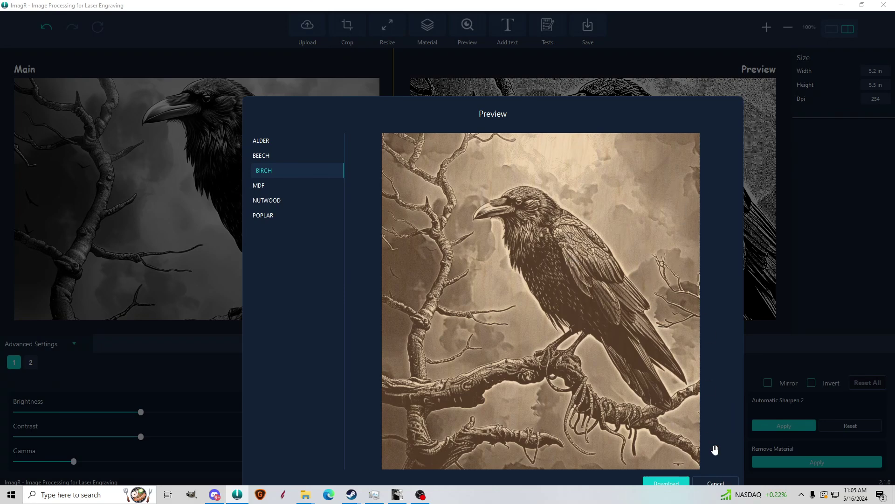
Save the engraving as PNG 'crow1-gigapixel-low_res-scale-4_00x-marcin-wood-254' in imag-r
click(711, 483)
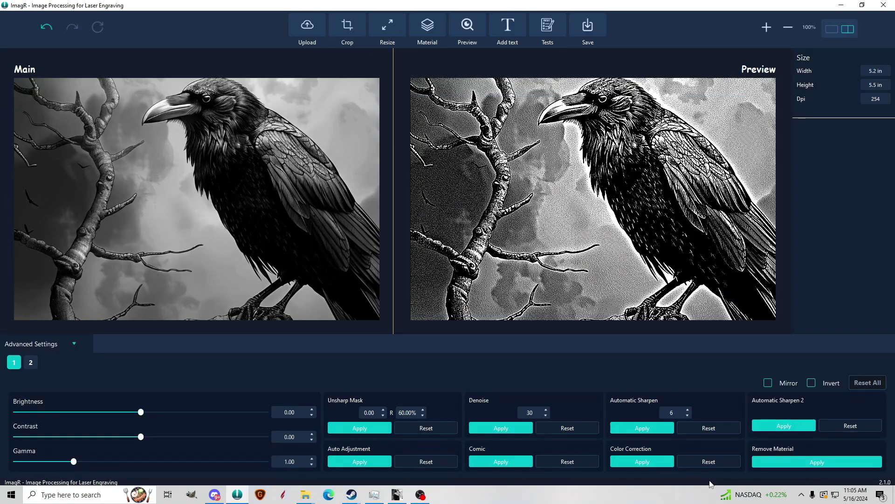
click(588, 44)
click(128, 310)
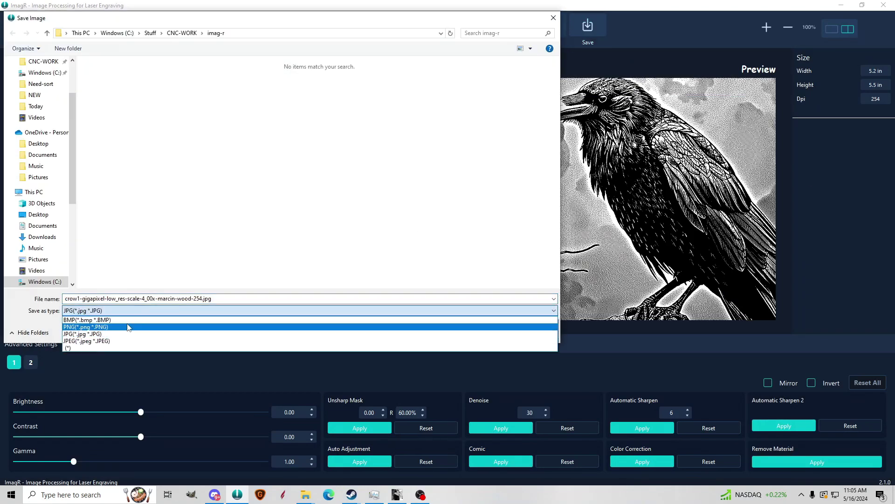
click(128, 327)
click(480, 332)
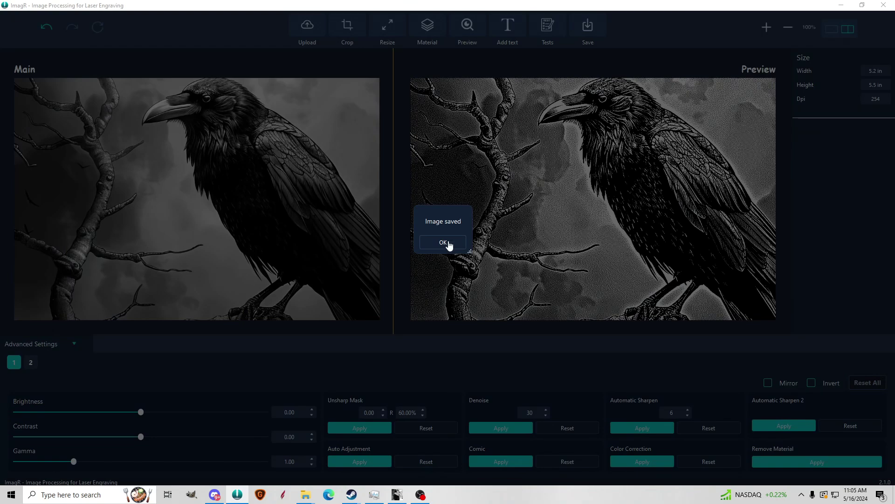
click(443, 243)
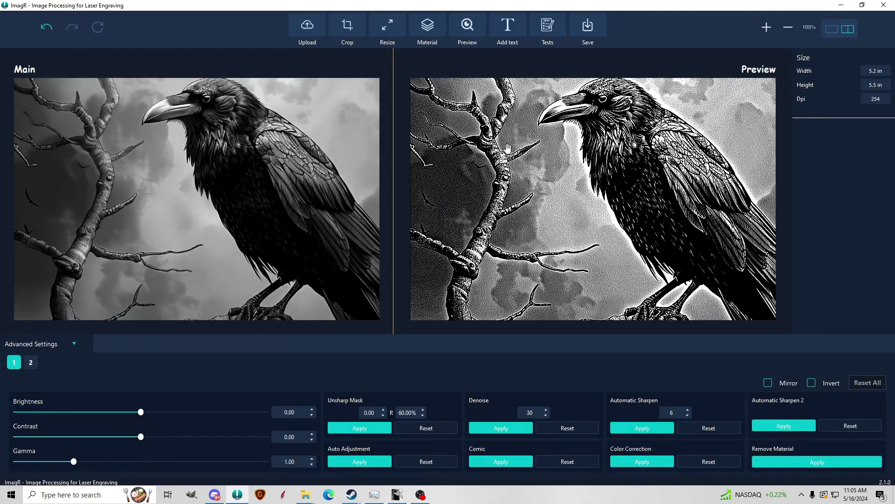